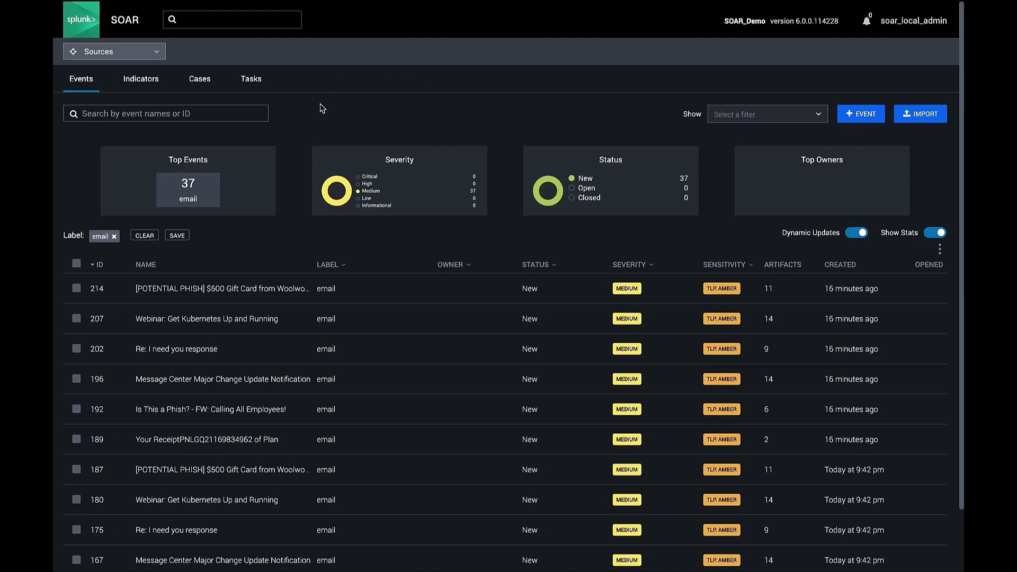
# Step: Open event 189's artifacts and expand the URL Artifact to see its MS Graph requestURL
pyautogui.click(192, 447)
pyautogui.click(374, 96)
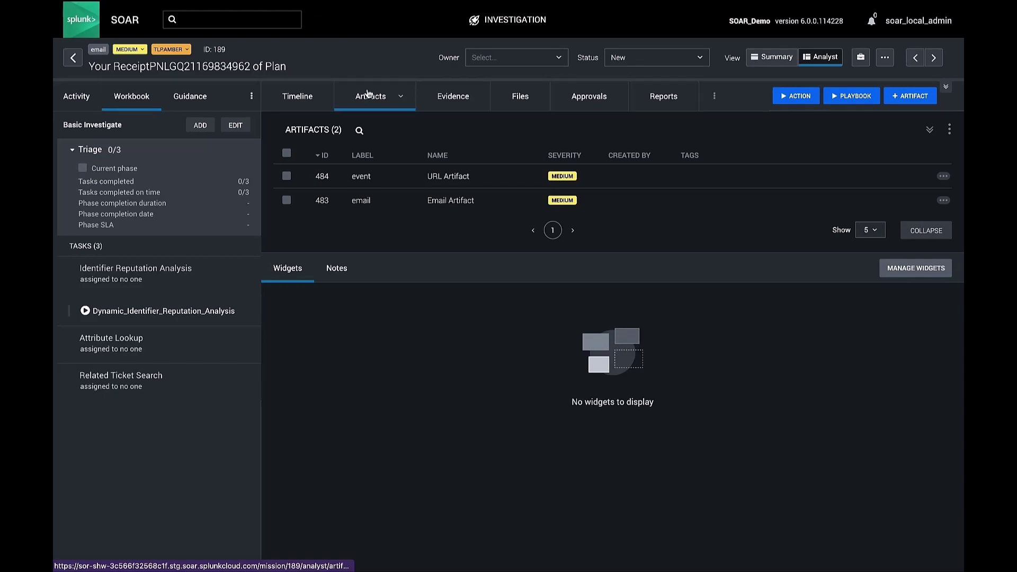
pyautogui.click(471, 177)
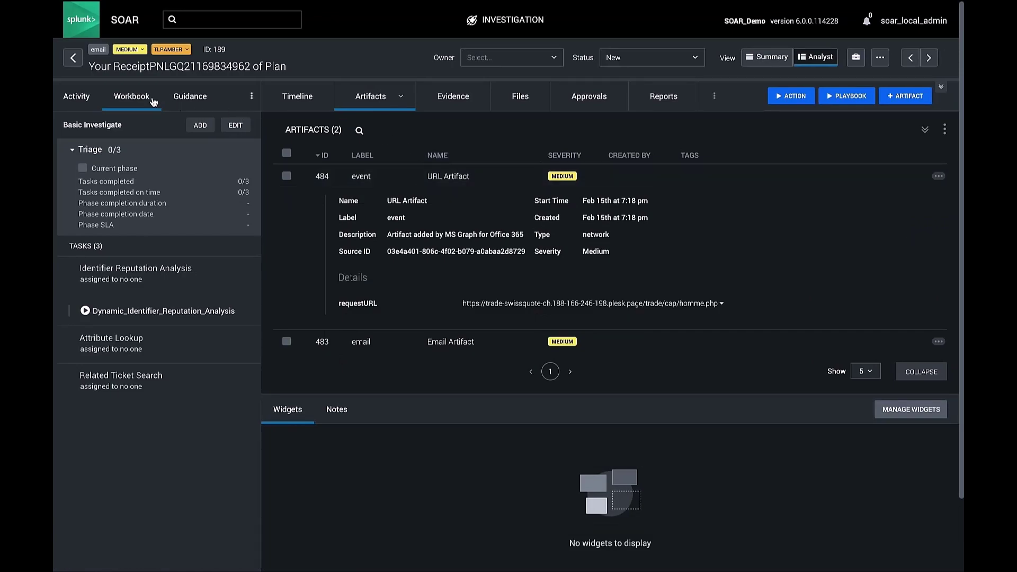
# Step: Assign the Identifier Reputation Analysis task to yourself, start it and read its description
pyautogui.click(114, 280)
pyautogui.click(330, 156)
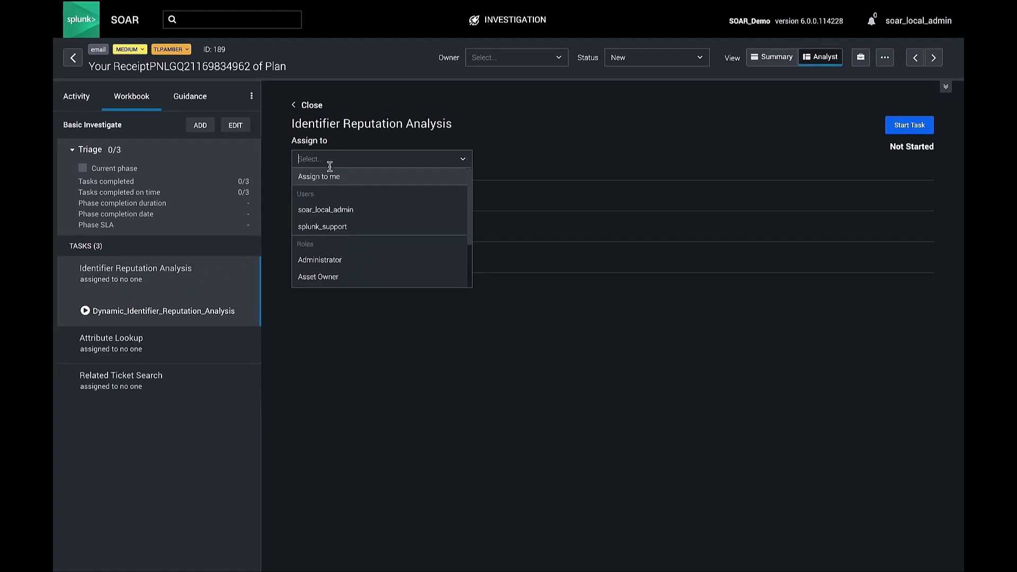
pyautogui.click(332, 180)
pyautogui.click(903, 126)
pyautogui.click(295, 196)
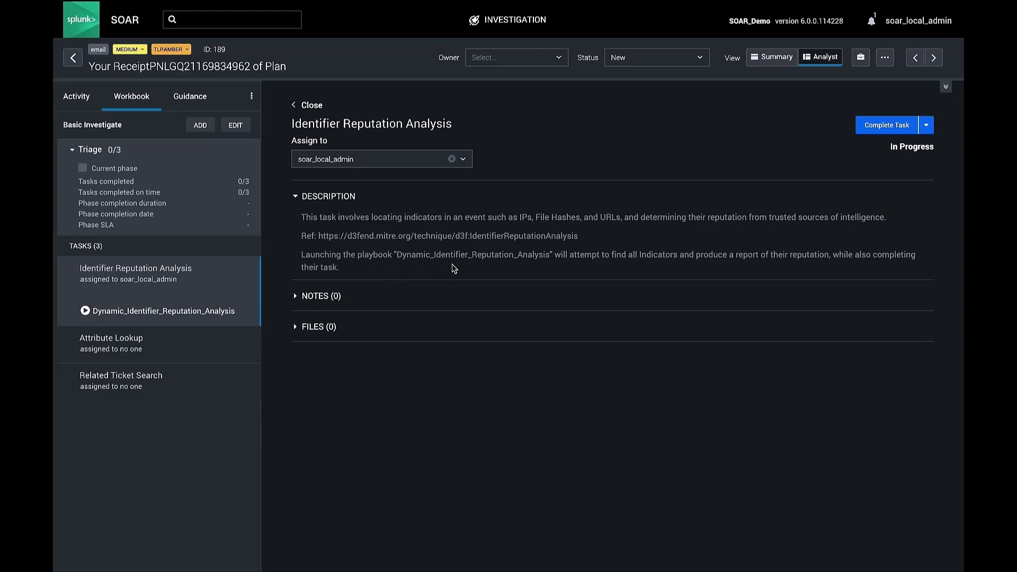
# Step: Run the Dynamic_Identifier_Reputation_Analysis playbook and check it under recent activity
pyautogui.click(86, 311)
pyautogui.click(241, 364)
pyautogui.click(70, 94)
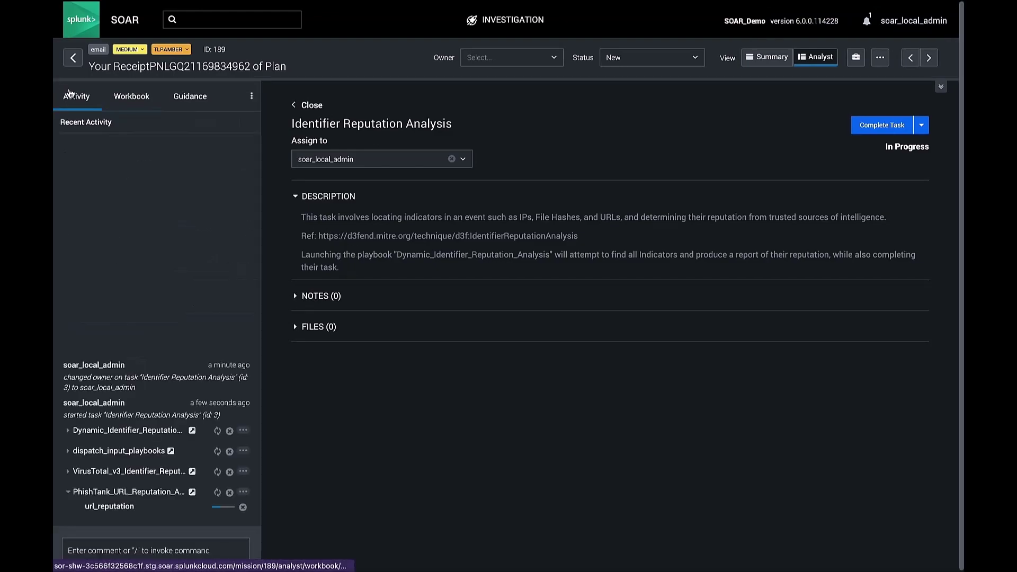
pyautogui.click(137, 97)
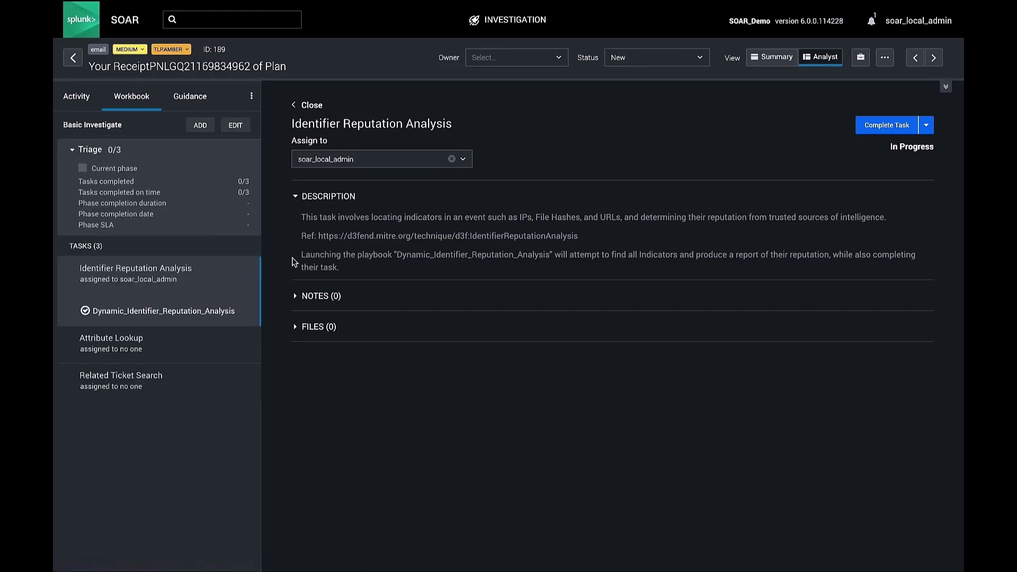
# Step: Expand the reputation report note and show the full Identifier Reputation Analysis Report table
pyautogui.click(297, 297)
pyautogui.scroll(-1, 354, 356)
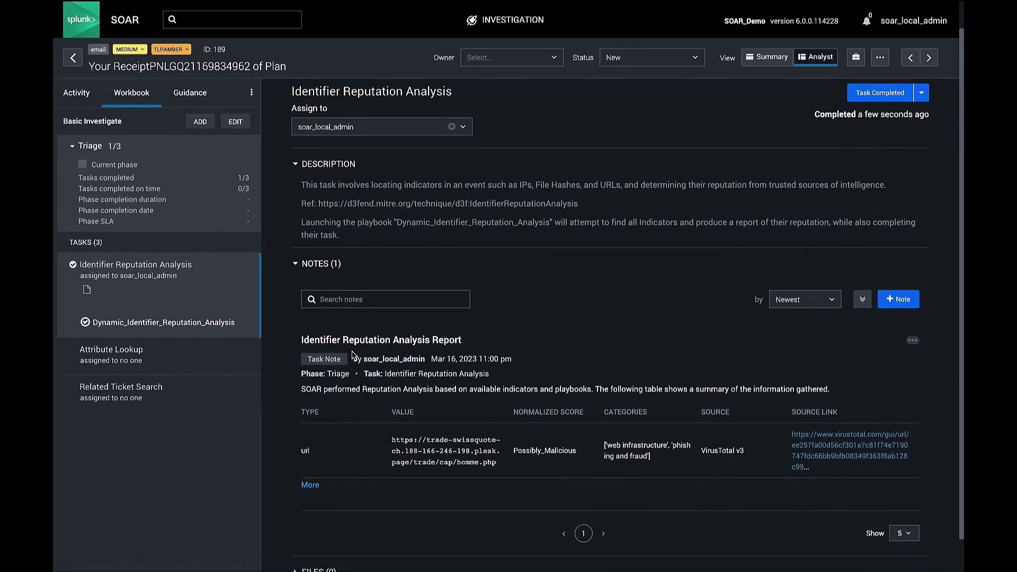
pyautogui.click(310, 473)
pyautogui.scroll(-1, 274, 412)
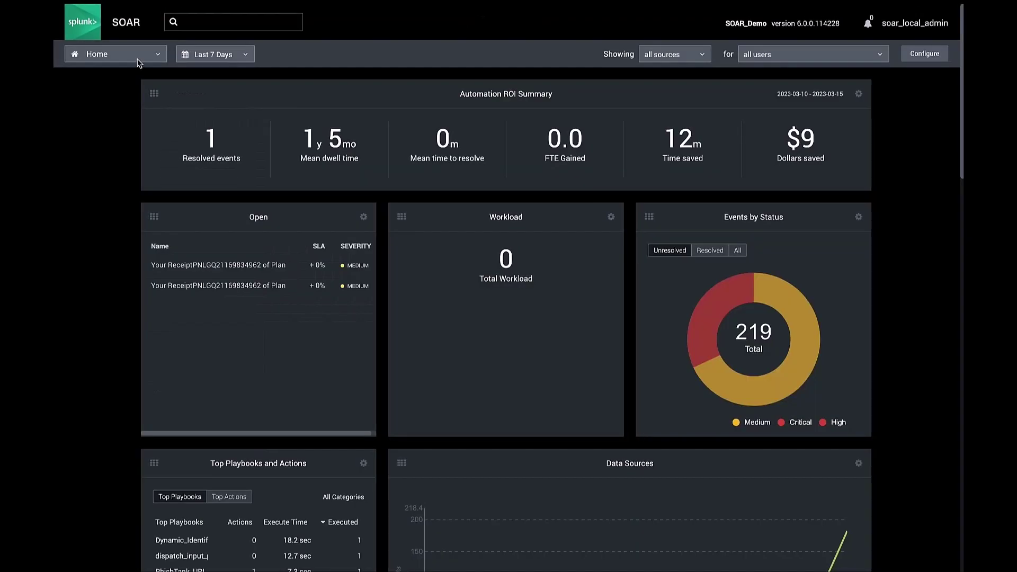
# Step: Go to the Apps page and search for virustotal among the apps
pyautogui.click(139, 60)
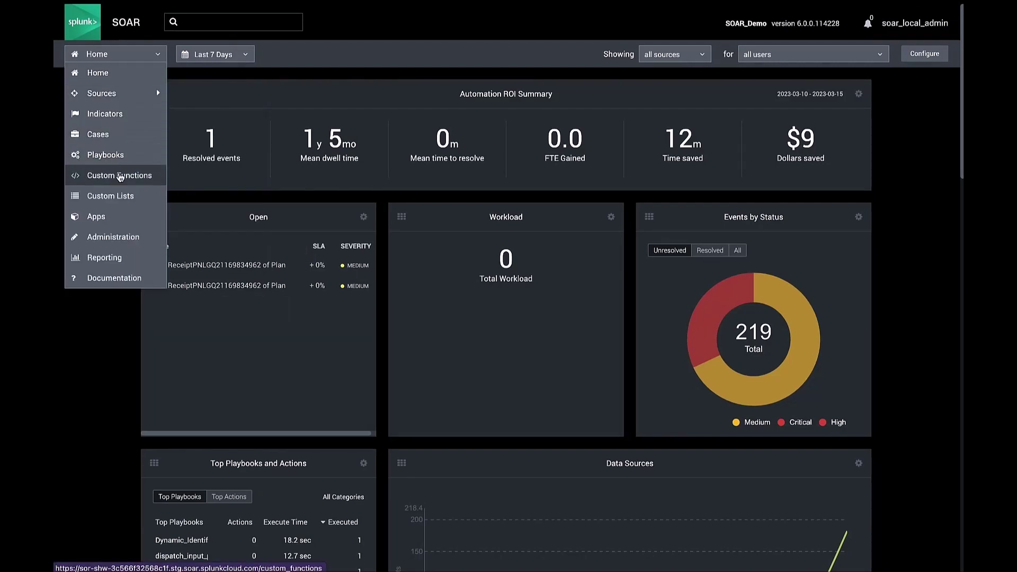
pyautogui.click(120, 222)
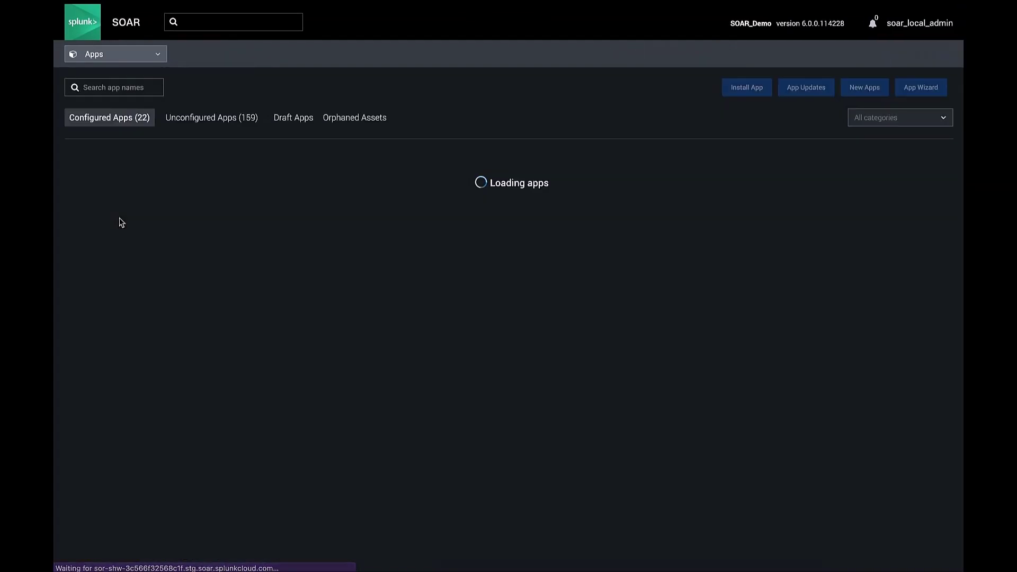
pyautogui.write('virustotal')
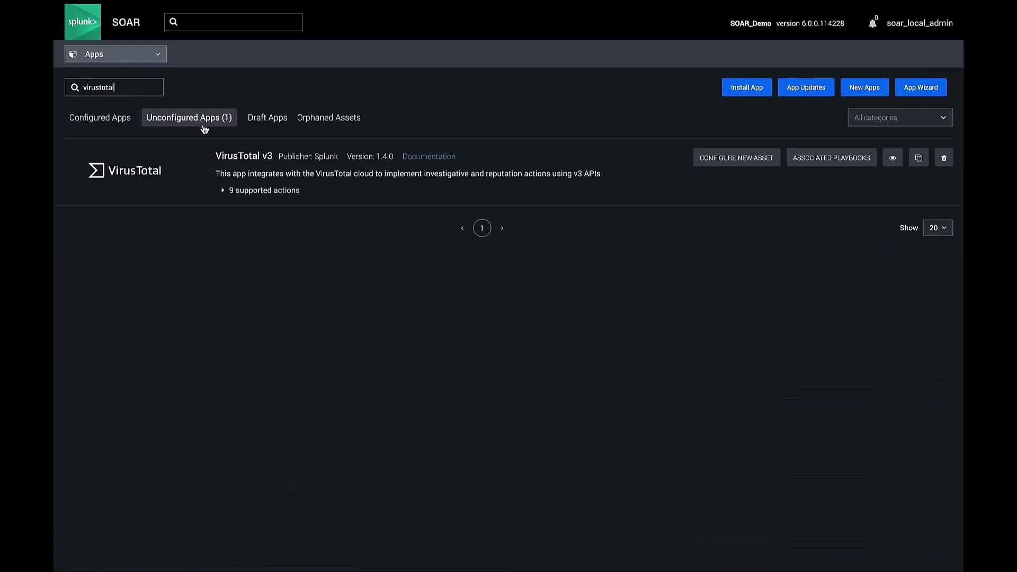
# Step: Create a new VirusTotal v3 asset named virustotal_api and paste in its API key
pyautogui.click(728, 167)
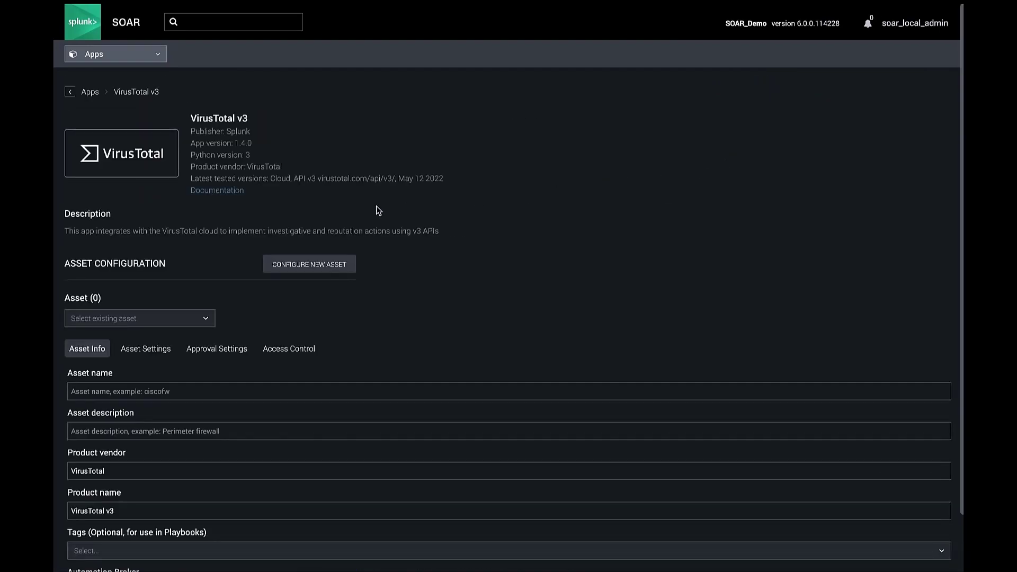
pyautogui.click(123, 390)
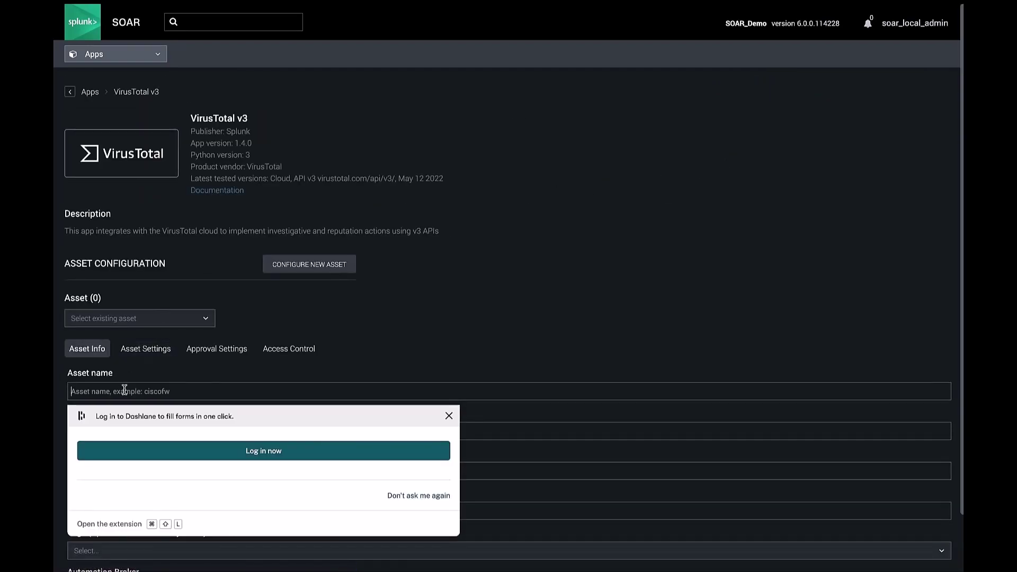
pyautogui.write('virustotal')
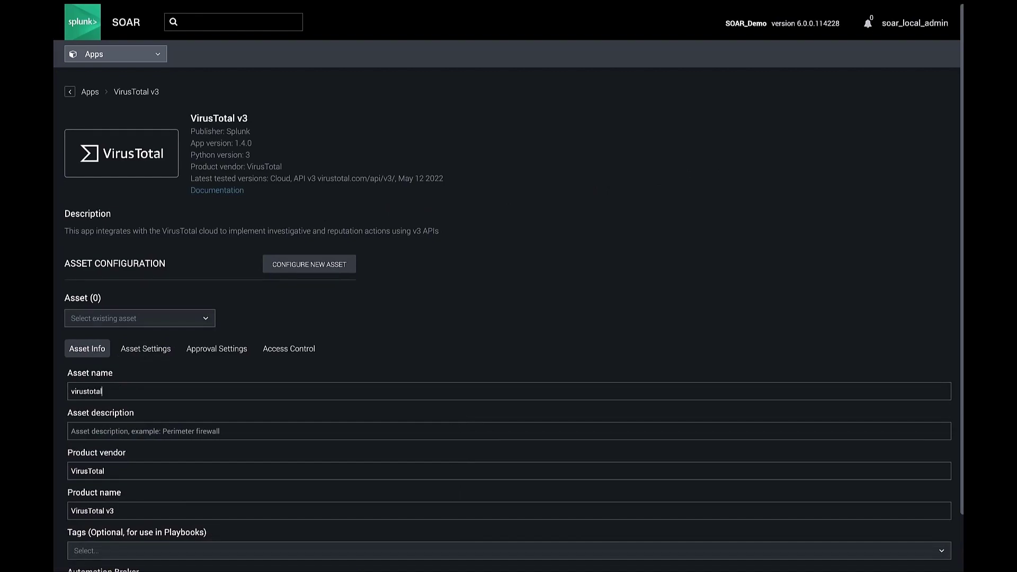
pyautogui.write('_api')
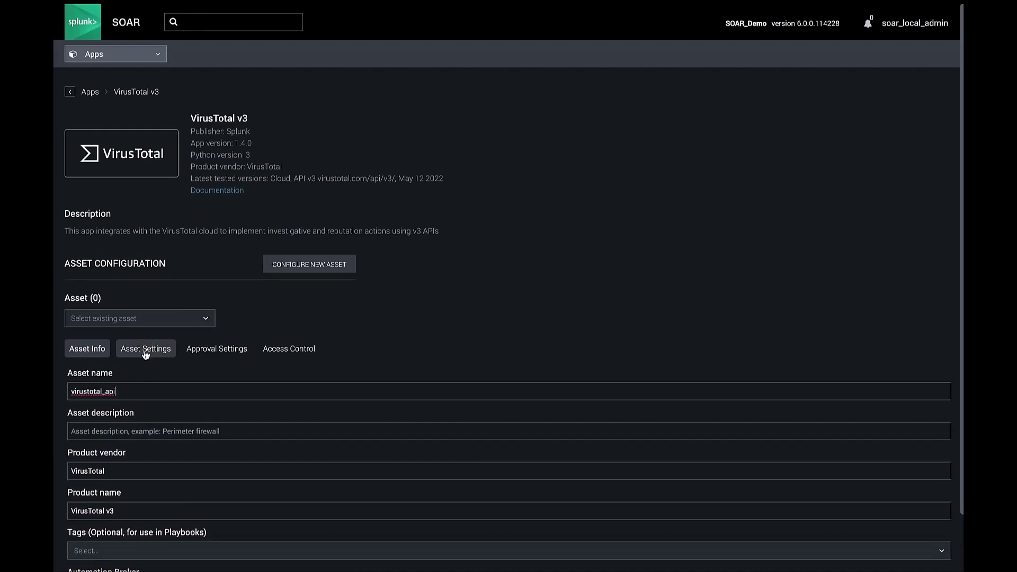
pyautogui.click(146, 350)
pyautogui.click(145, 391)
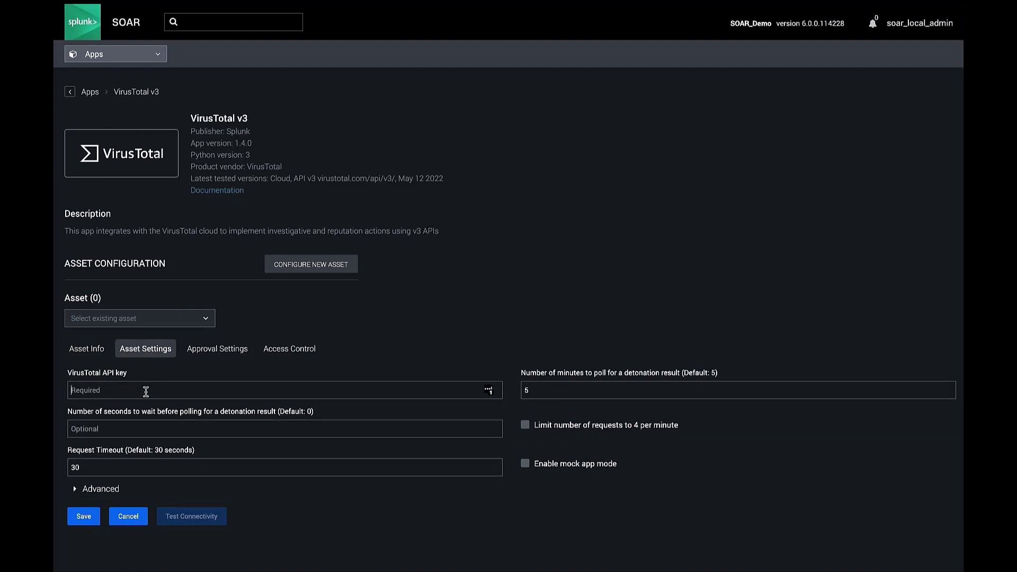
pyautogui.hotkey('ctrl', 'v')
# Step: Save the virustotal_api asset and confirm its connectivity test passes
pyautogui.click(85, 517)
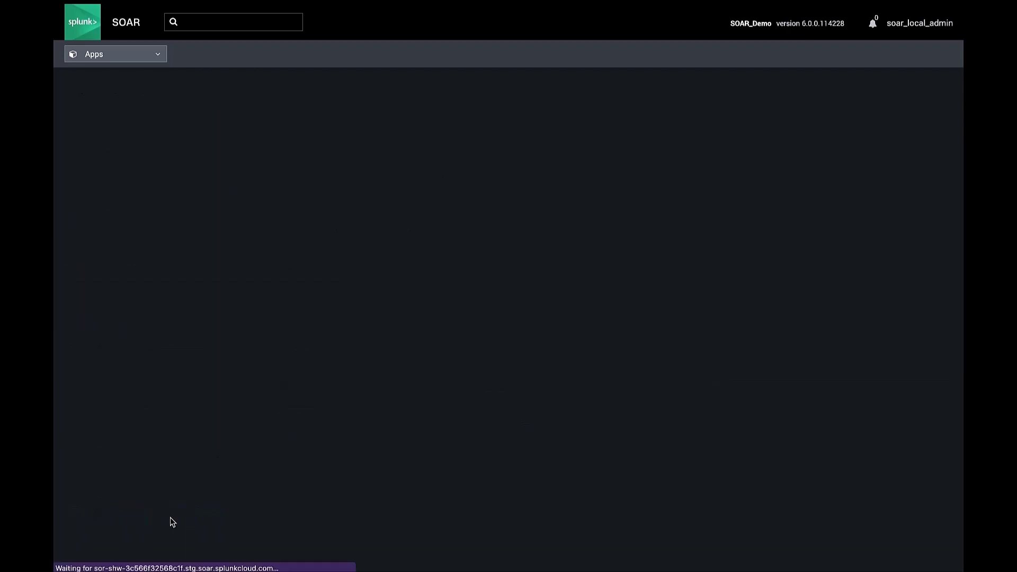
pyautogui.click(158, 520)
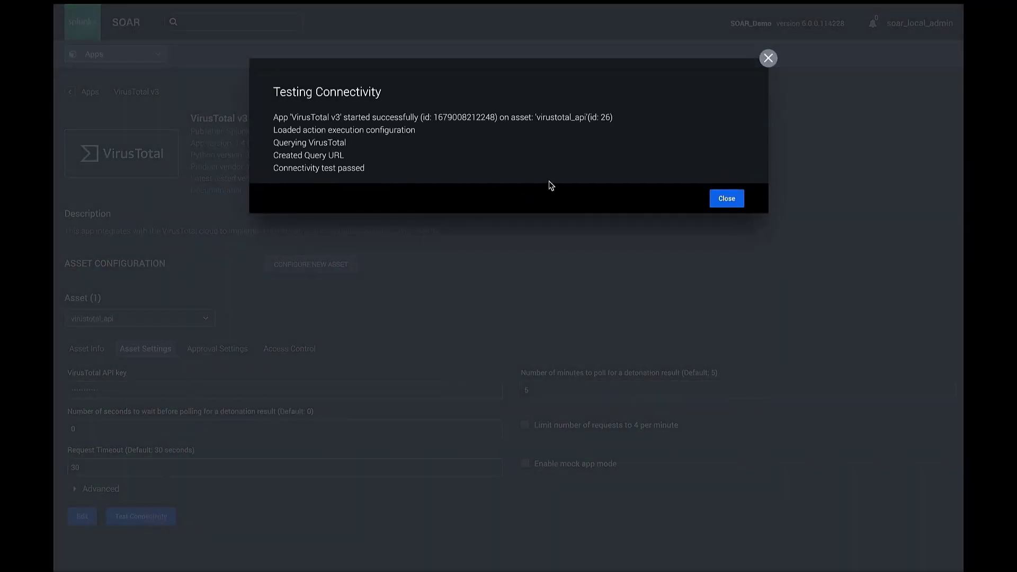
pyautogui.click(727, 200)
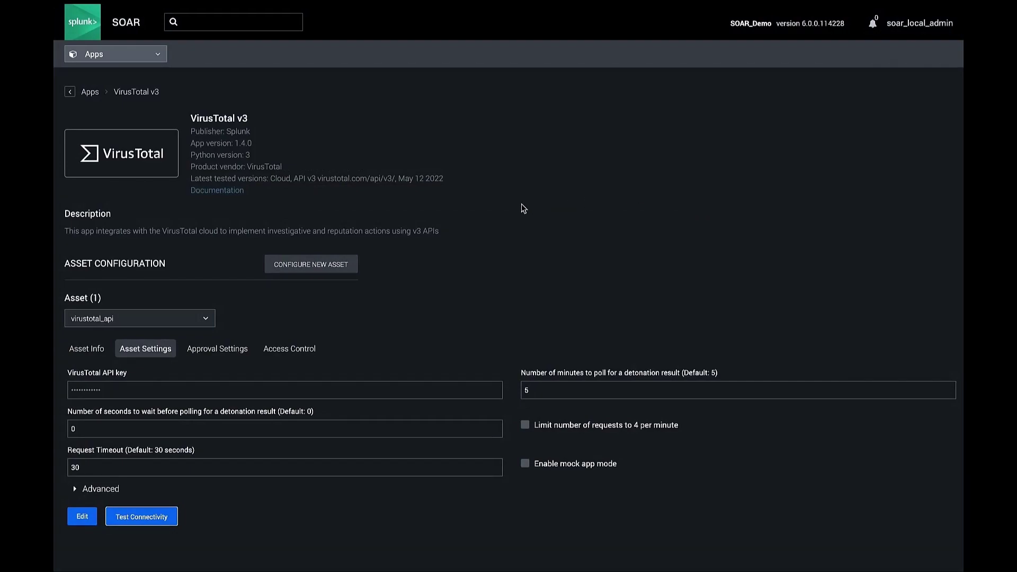
# Step: Search the apps for phishtank and open the playbooks associated with its configured asset
pyautogui.click(91, 92)
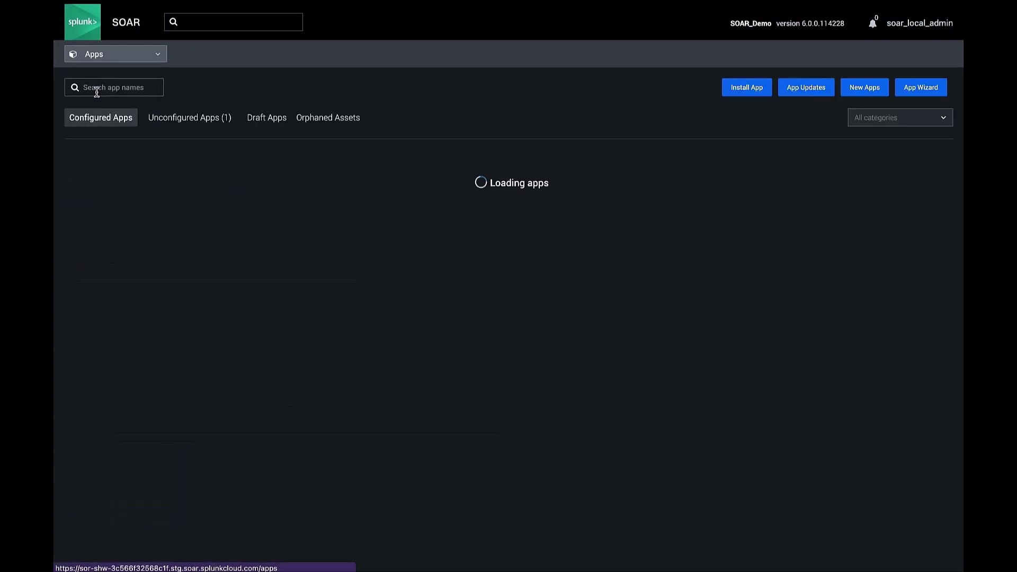
pyautogui.click(96, 93)
pyautogui.write('phishtank')
pyautogui.click(223, 202)
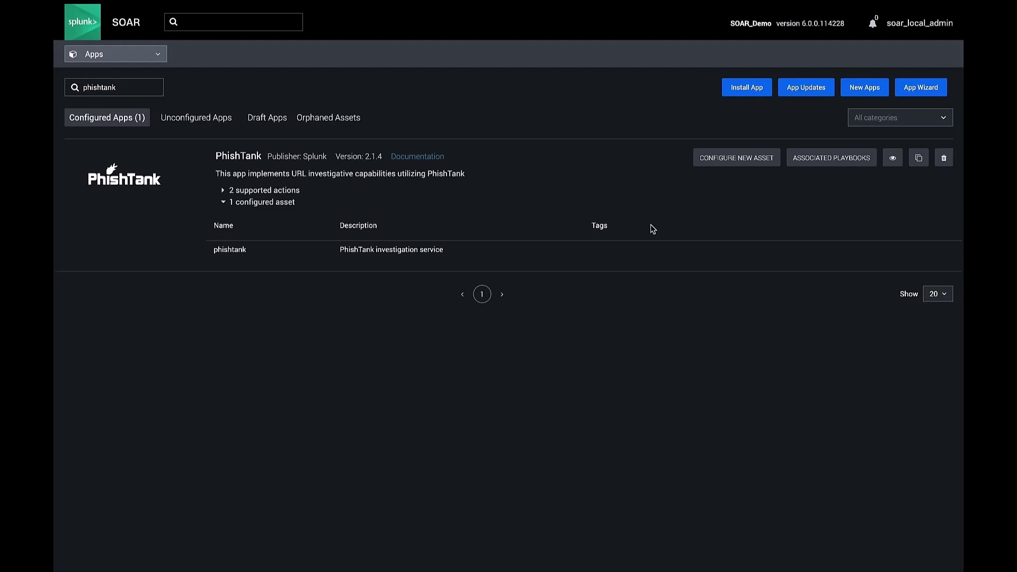
pyautogui.click(822, 165)
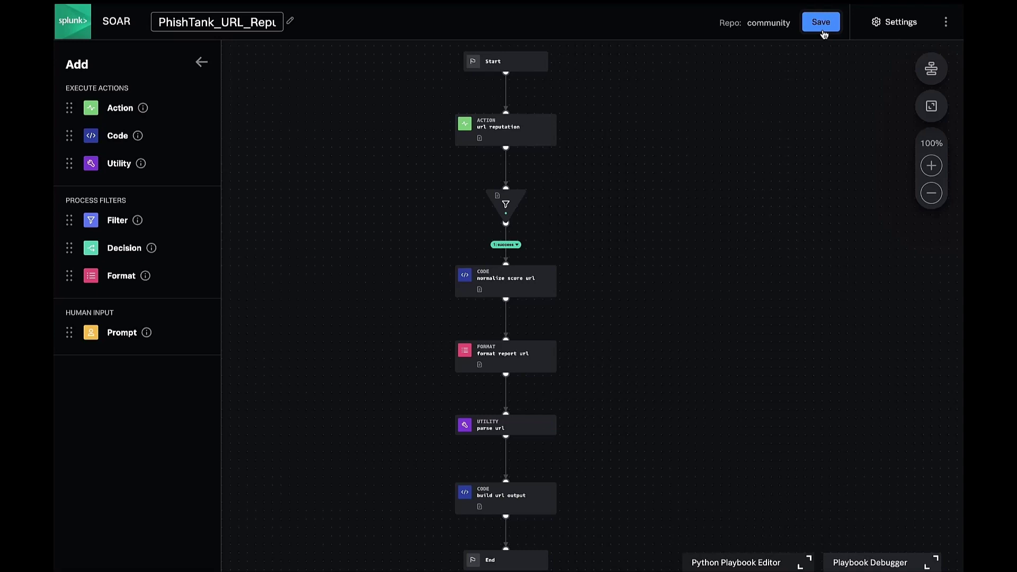
# Step: Save PhishTank_URL_Reputation_Analysis to the local repo with comment 'cloned from community'
pyautogui.click(823, 30)
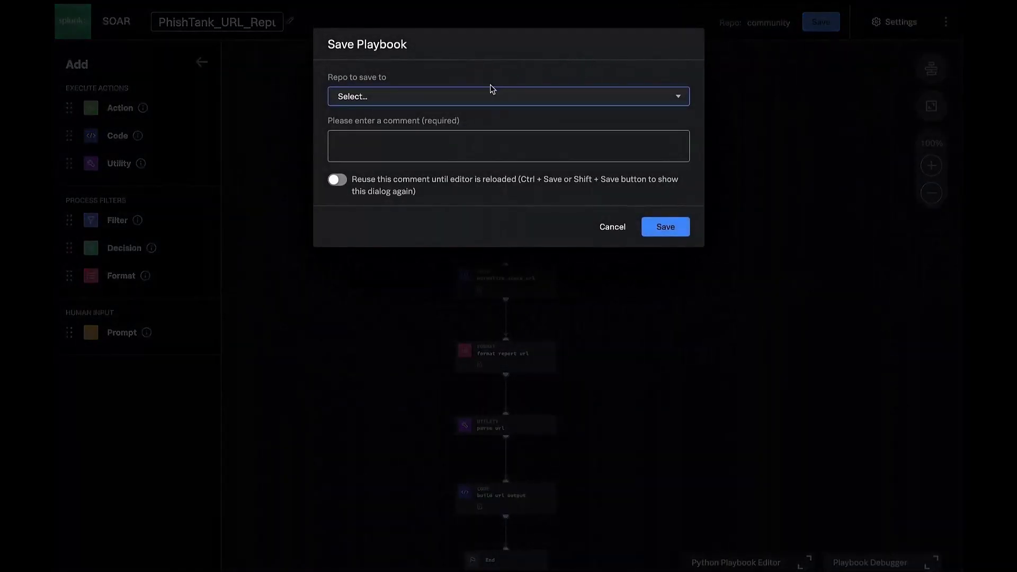
pyautogui.click(480, 98)
pyautogui.click(414, 129)
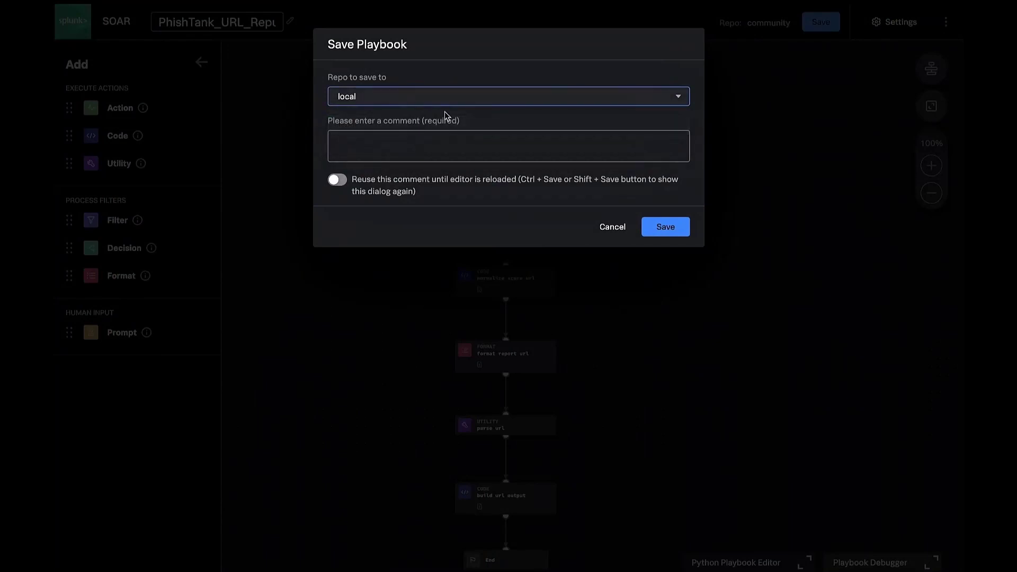
pyautogui.click(495, 149)
pyautogui.write('cloned from community')
pyautogui.click(663, 228)
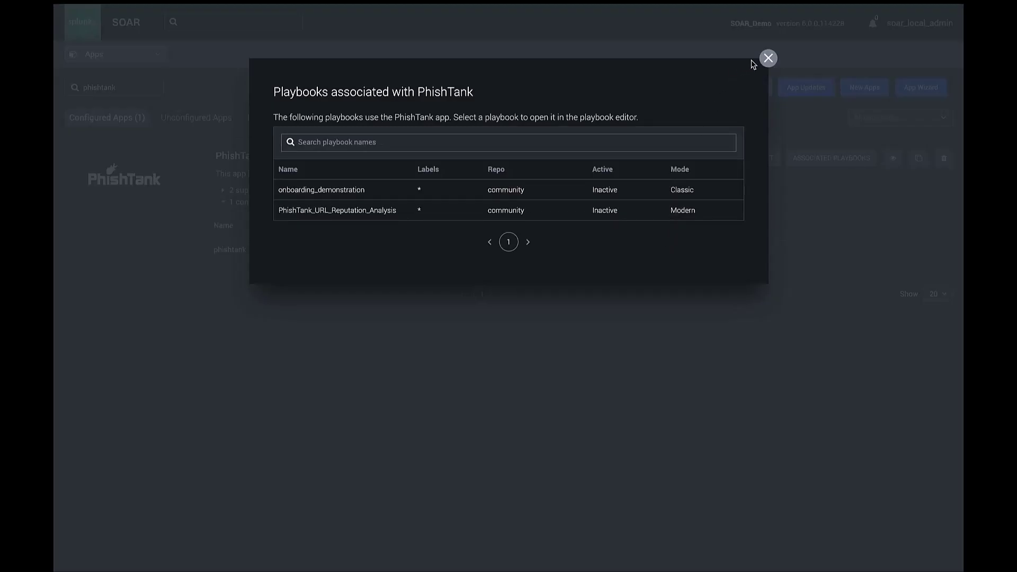
# Step: Search the apps for virustotal and open the playbooks associated with VirusTotal v3
pyautogui.click(768, 58)
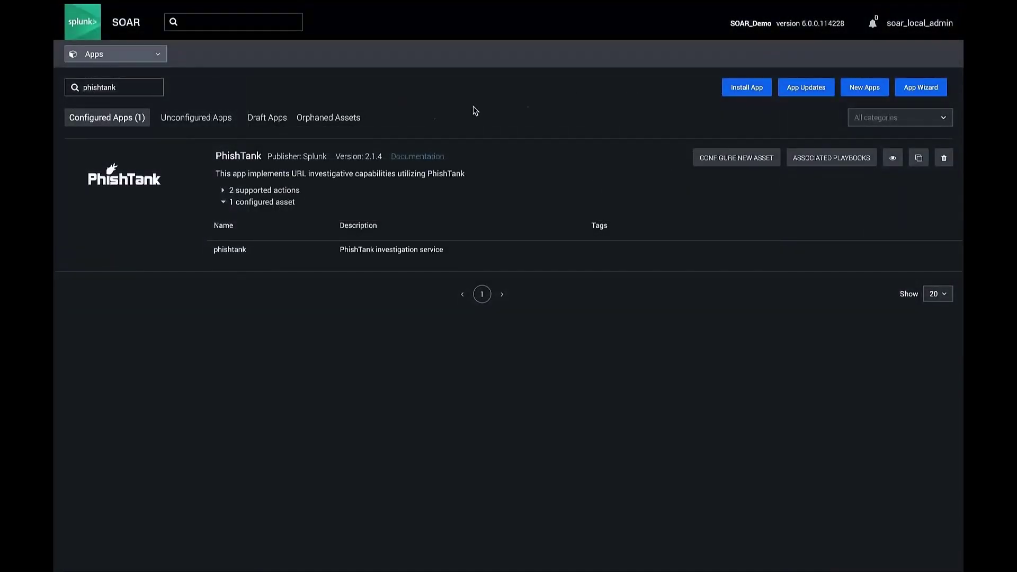
pyautogui.doubleClick(107, 88)
pyautogui.write('virustotal')
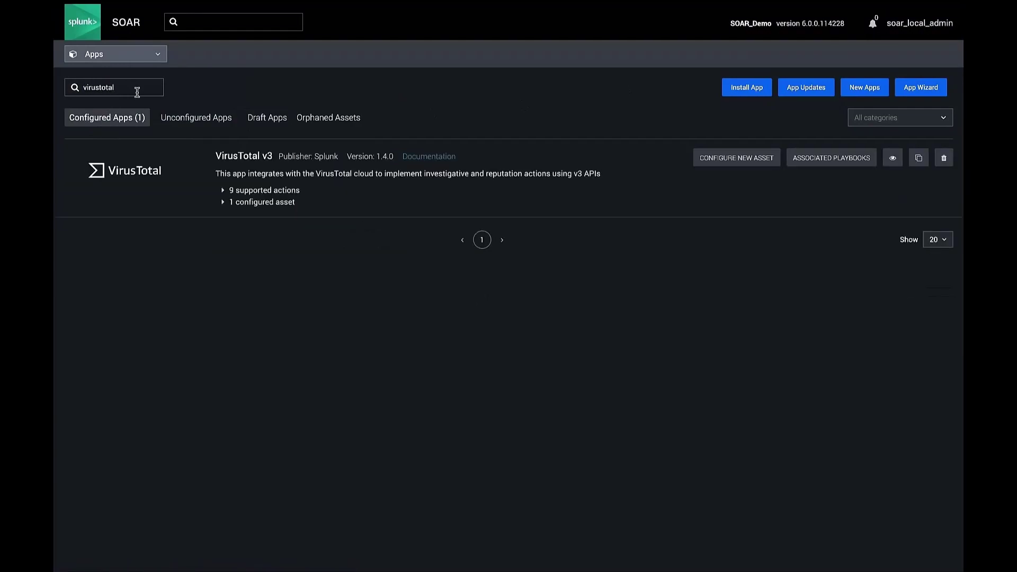
pyautogui.click(831, 158)
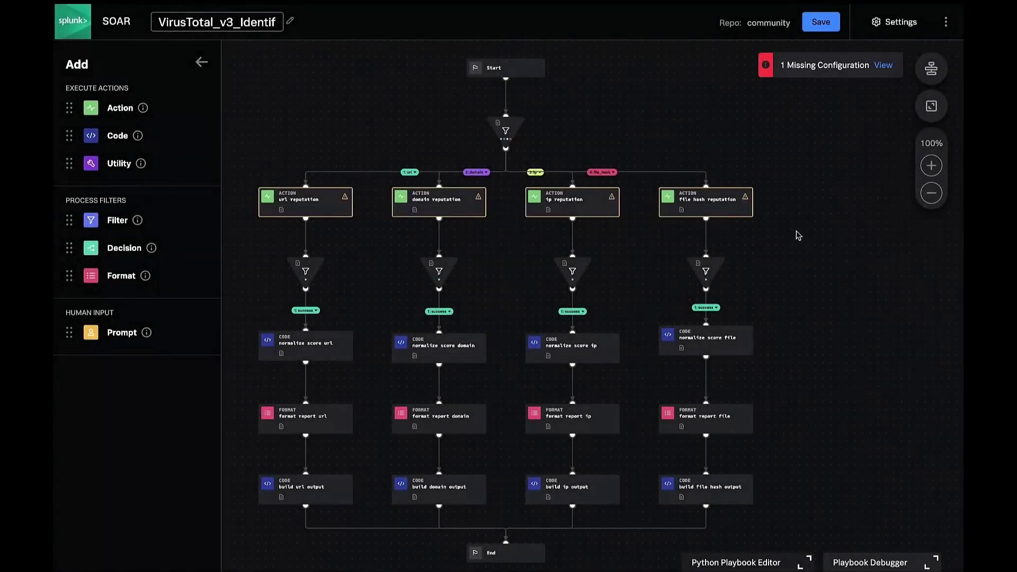
# Step: Map the missing virustotal_v3 configuration to virustotal_api and save the mapping
pyautogui.click(882, 67)
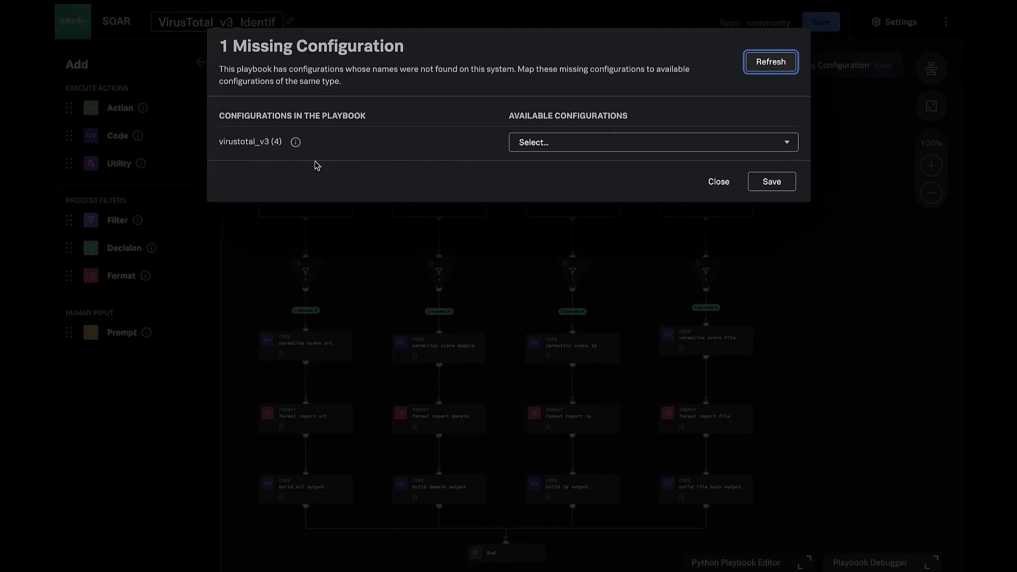
pyautogui.click(562, 149)
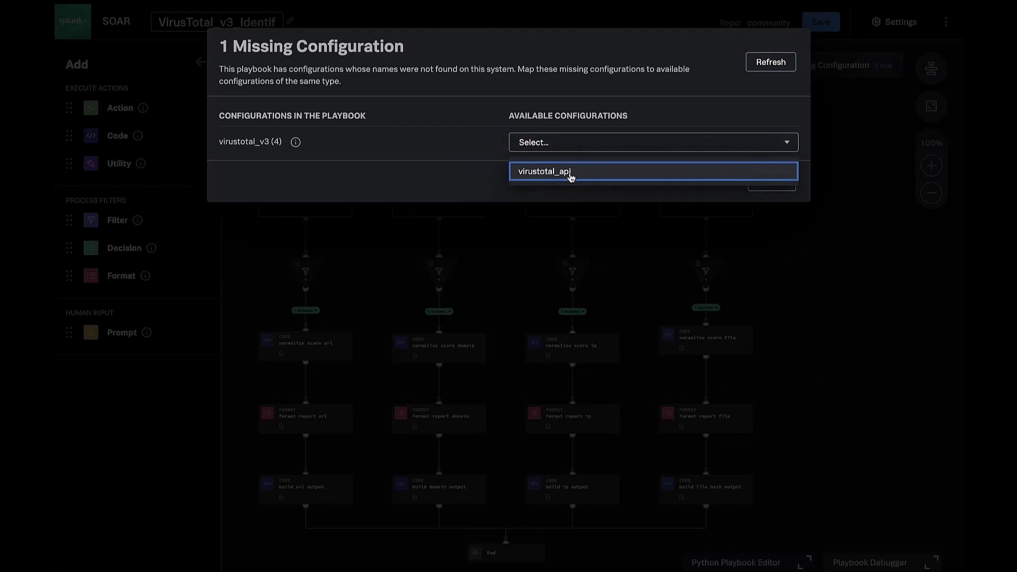
pyautogui.click(570, 173)
pyautogui.click(778, 183)
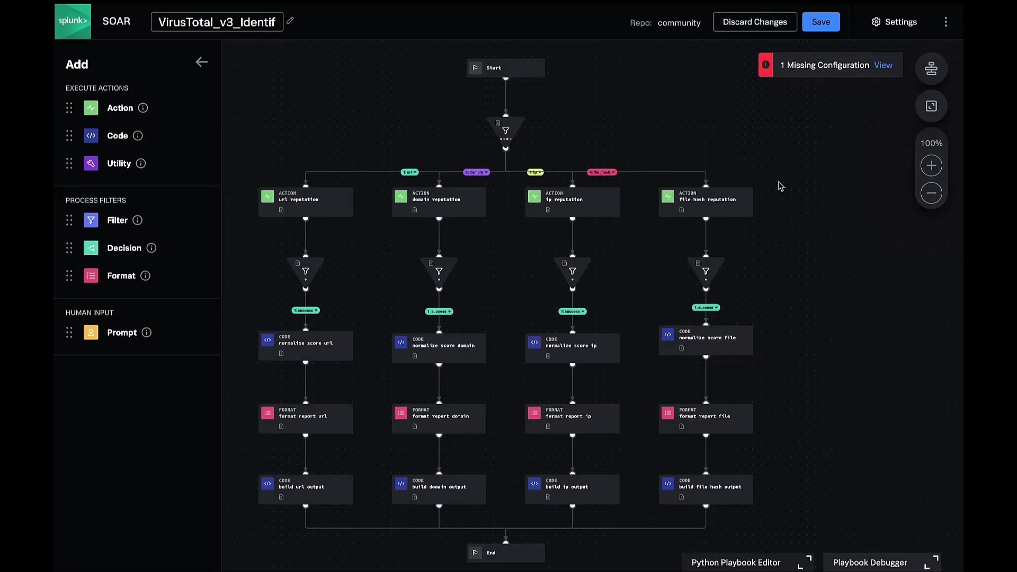
# Step: Save the VirusTotal_v3 playbook into the local repo, commenting 'cloned from community'
pyautogui.click(821, 22)
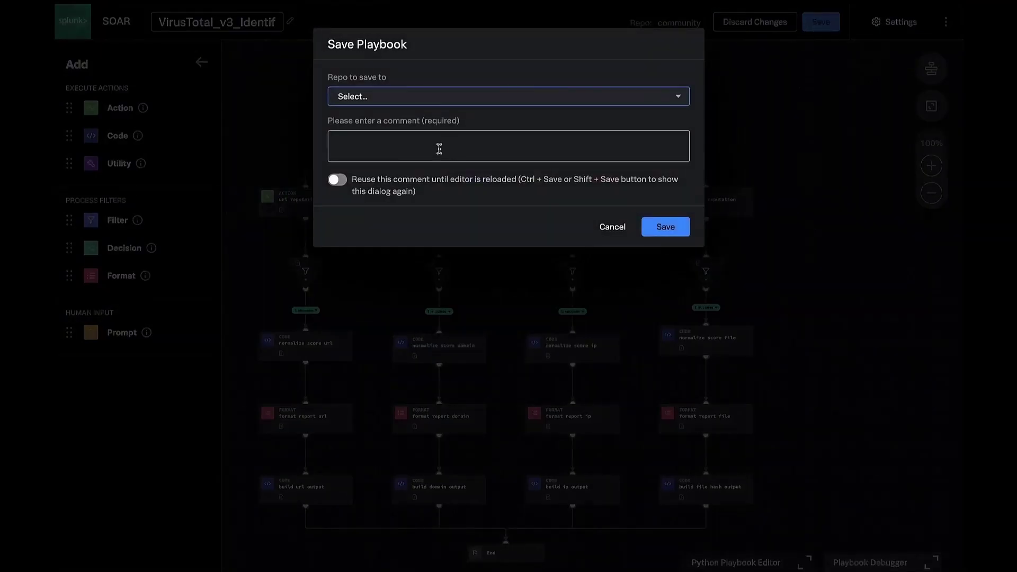
pyautogui.click(392, 98)
pyautogui.click(382, 126)
pyautogui.click(382, 142)
pyautogui.write('cloned from community')
pyautogui.click(663, 226)
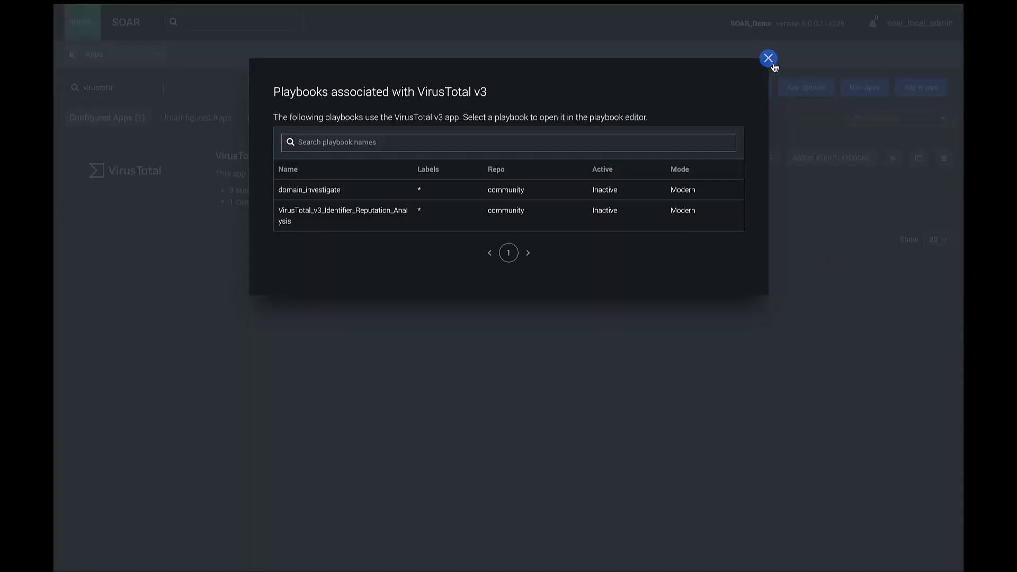
# Step: Search Playbooks for 'Reputation_Analysi' and expand the Dynamic_Identifier_Reputation_Analysis description
pyautogui.click(770, 58)
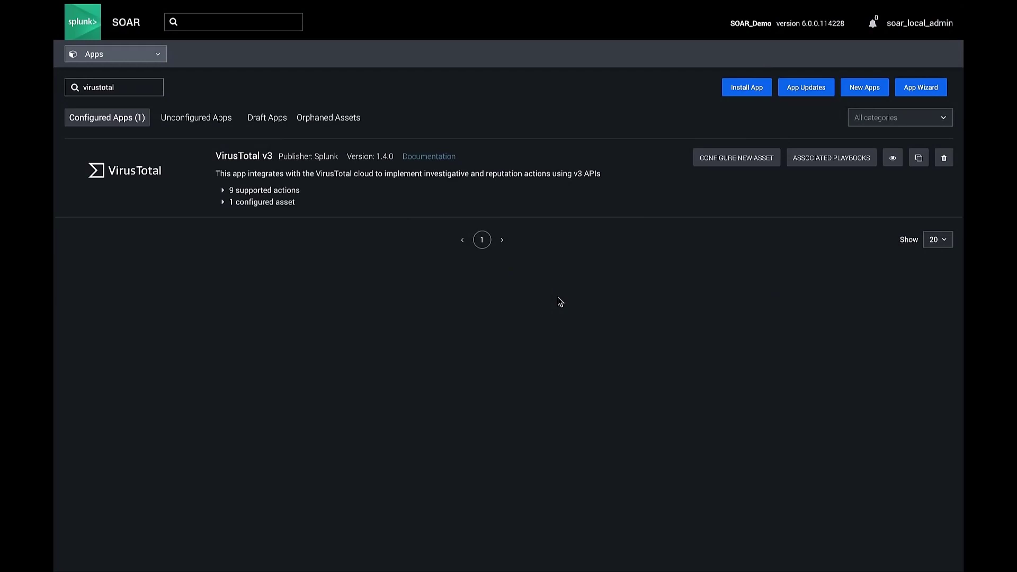
pyautogui.click(95, 55)
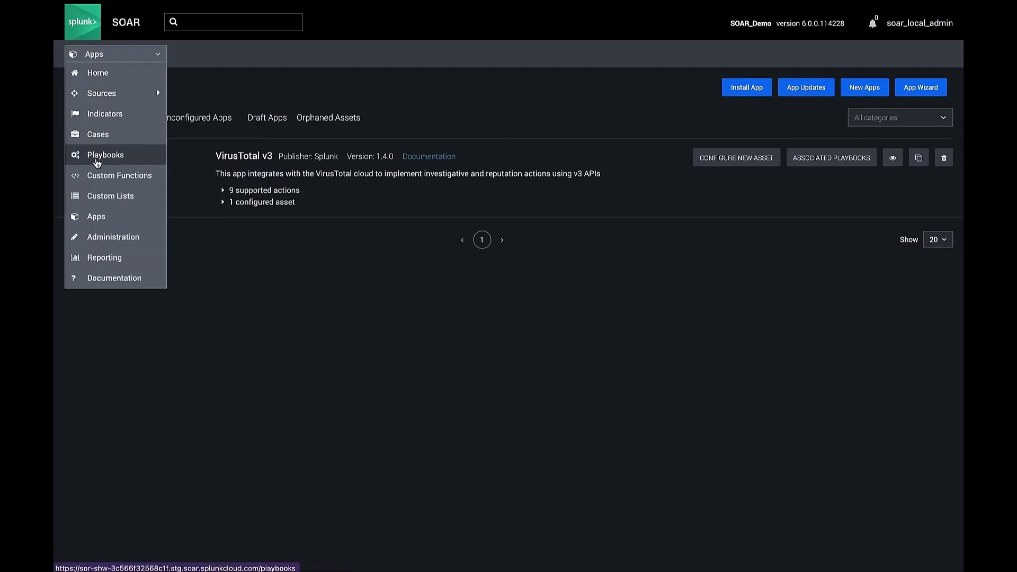
pyautogui.click(97, 155)
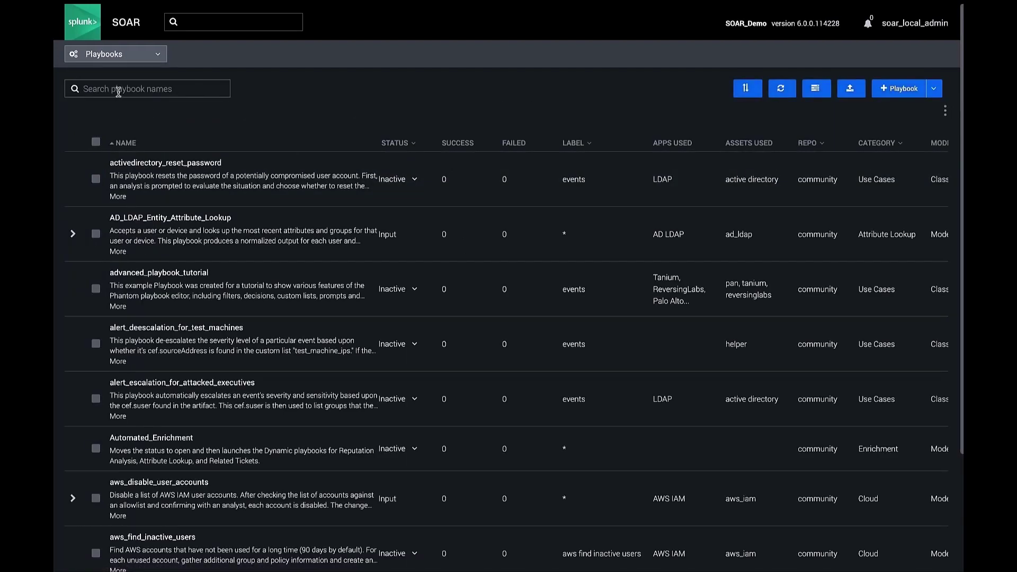
pyautogui.click(123, 89)
pyautogui.write('Reputation_Analysis')
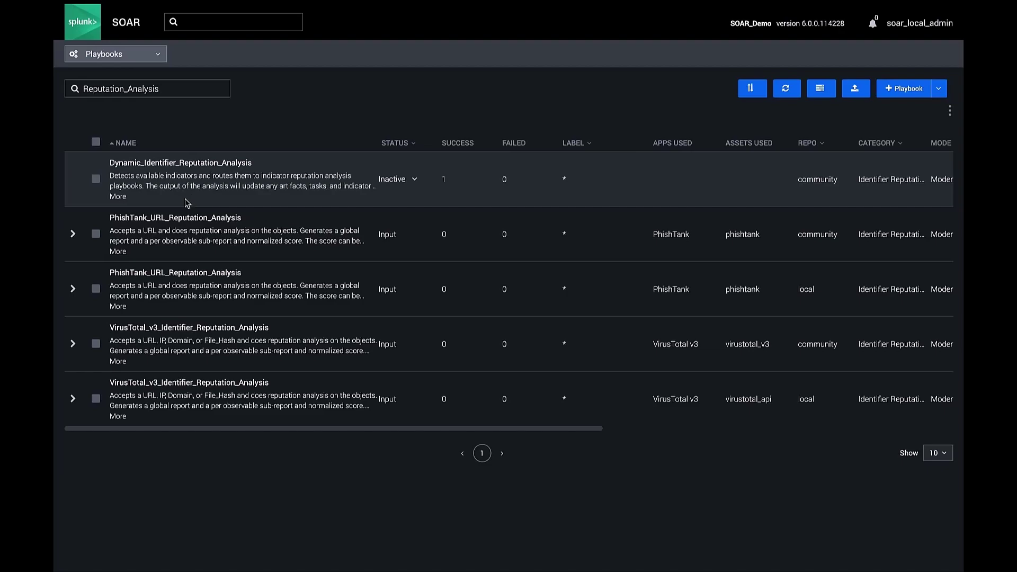
pyautogui.click(123, 197)
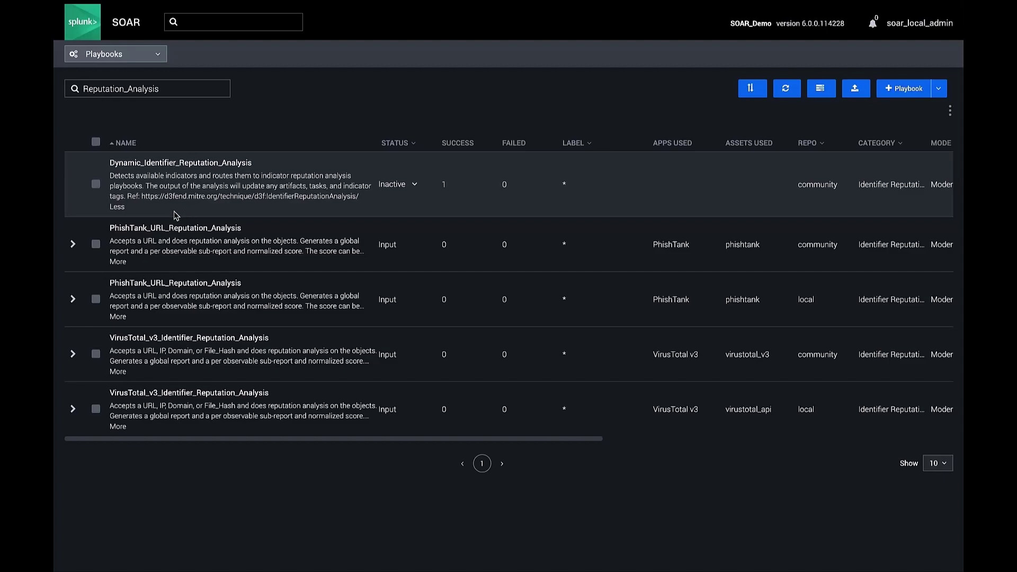
# Step: Copy Dynamic_Identifier_Reputation_Analysis to the local repo without the '_copy' suffix
pyautogui.click(96, 184)
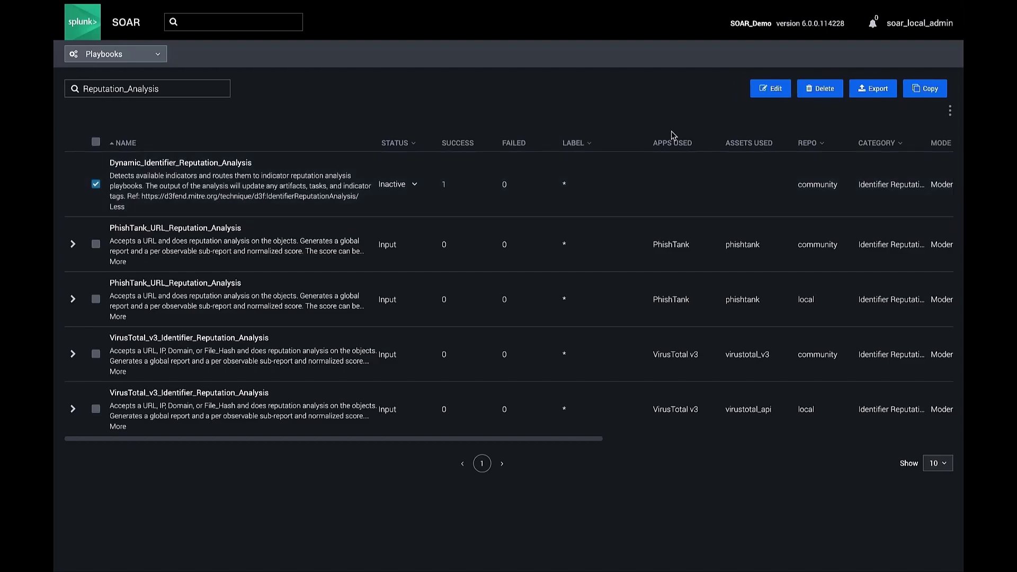
pyautogui.click(926, 89)
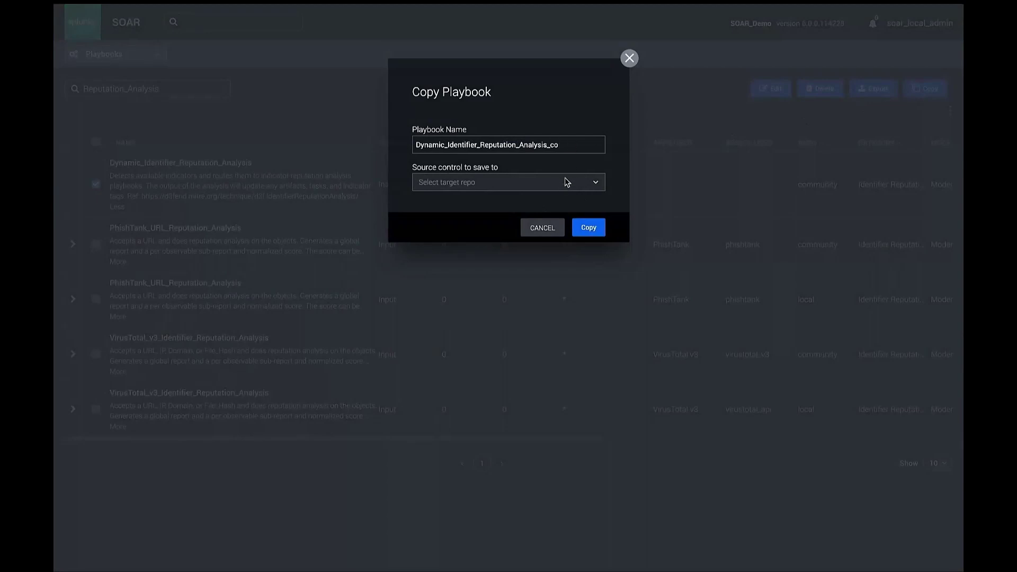
pyautogui.press('BackSpace')
pyautogui.press('BackSpace')
pyautogui.press('BackSpace')
pyautogui.press('BackSpace')
pyautogui.press('BackSpace')
pyautogui.click(564, 182)
pyautogui.click(511, 200)
pyautogui.click(582, 228)
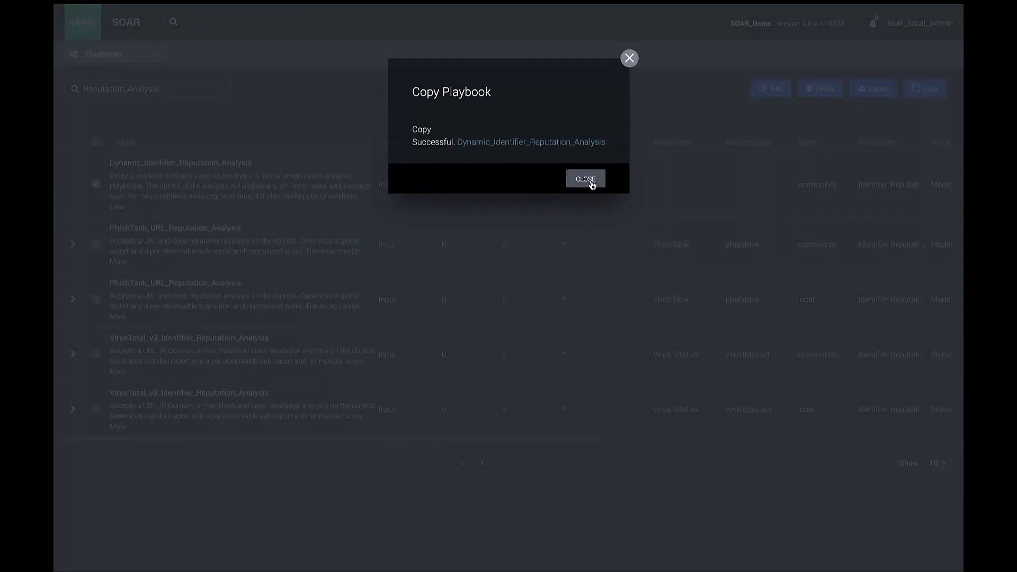
pyautogui.click(589, 180)
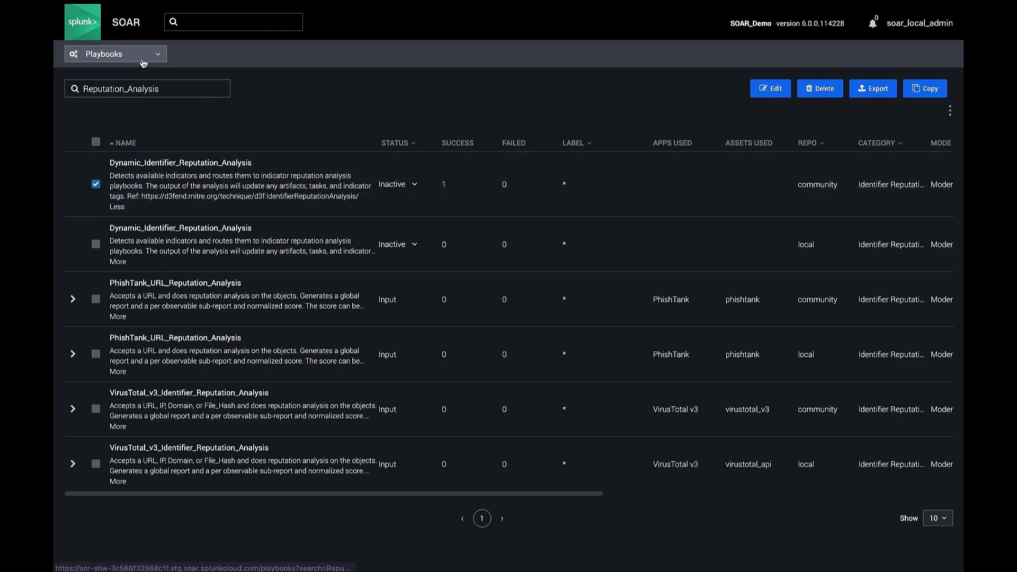
# Step: Go to Administration > Product Settings > Workbooks
pyautogui.click(143, 61)
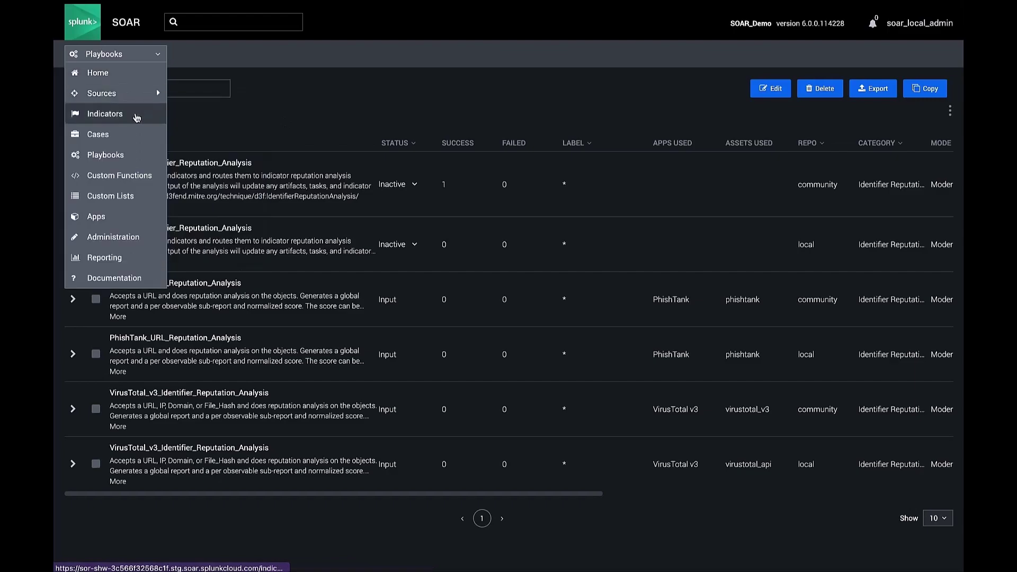
pyautogui.click(120, 238)
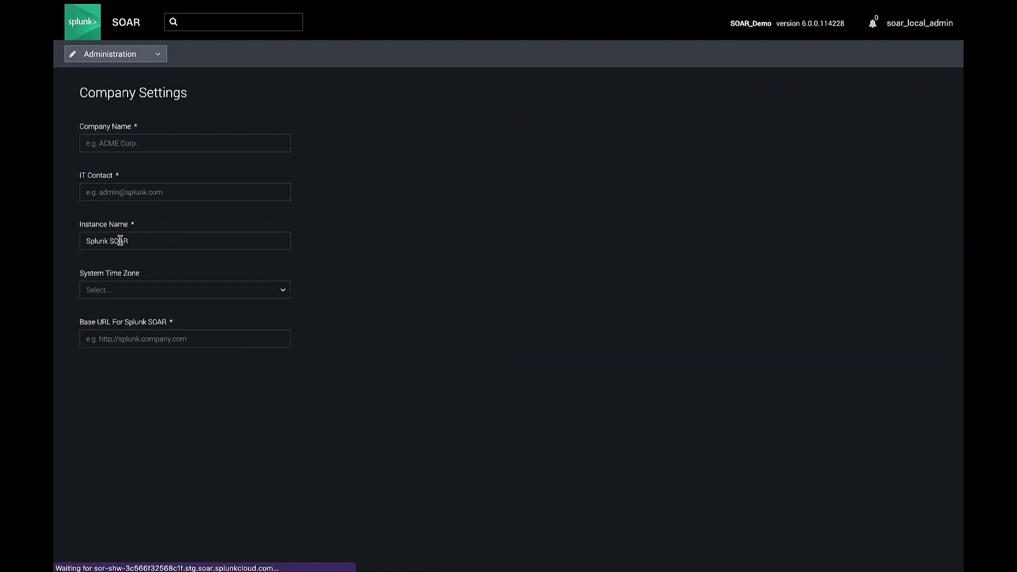
pyautogui.click(69, 212)
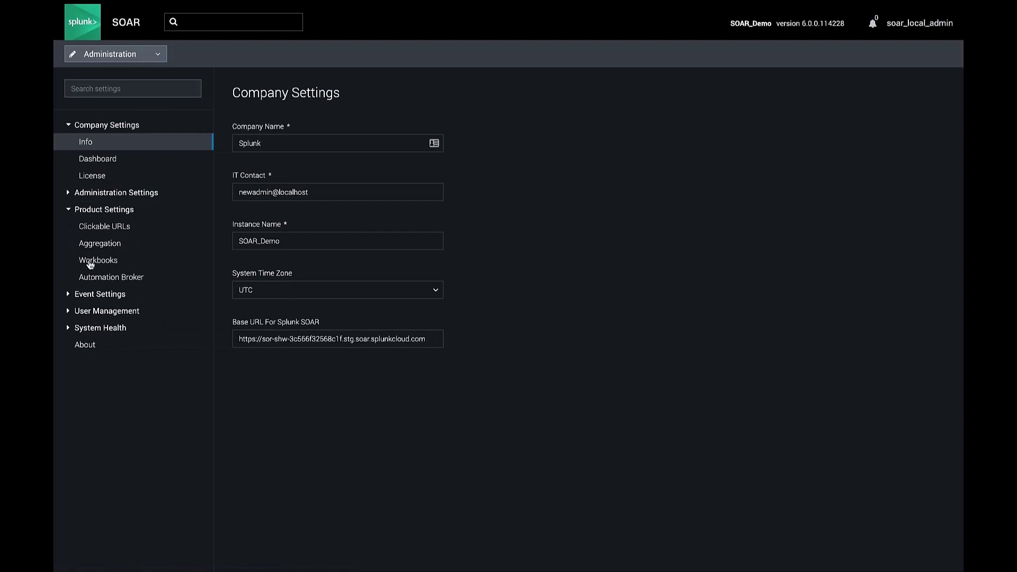
pyautogui.click(91, 262)
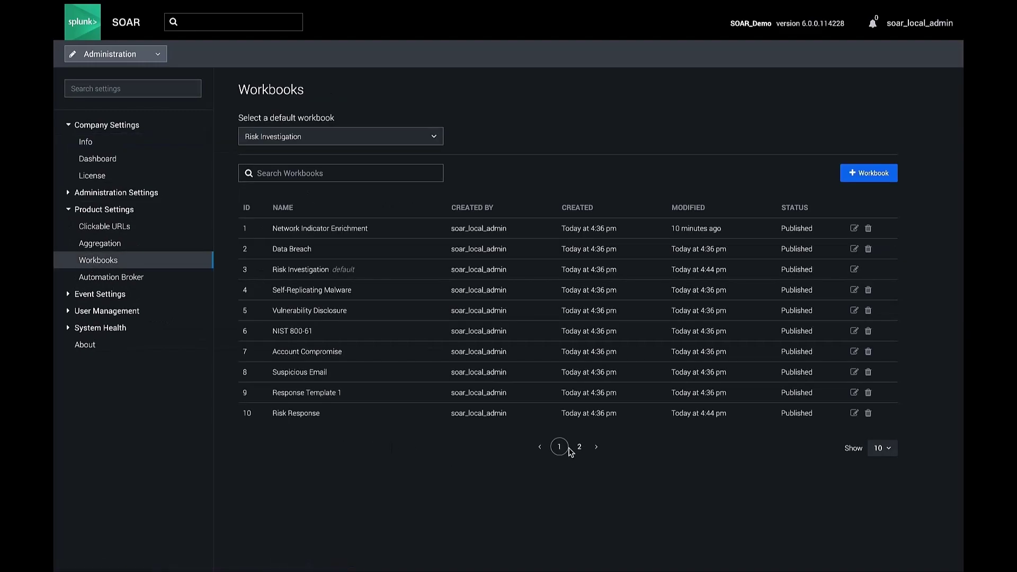
# Step: Open My Basic Workbook from page 2 and expand its Locate indicators and perform reputation check task
pyautogui.click(579, 446)
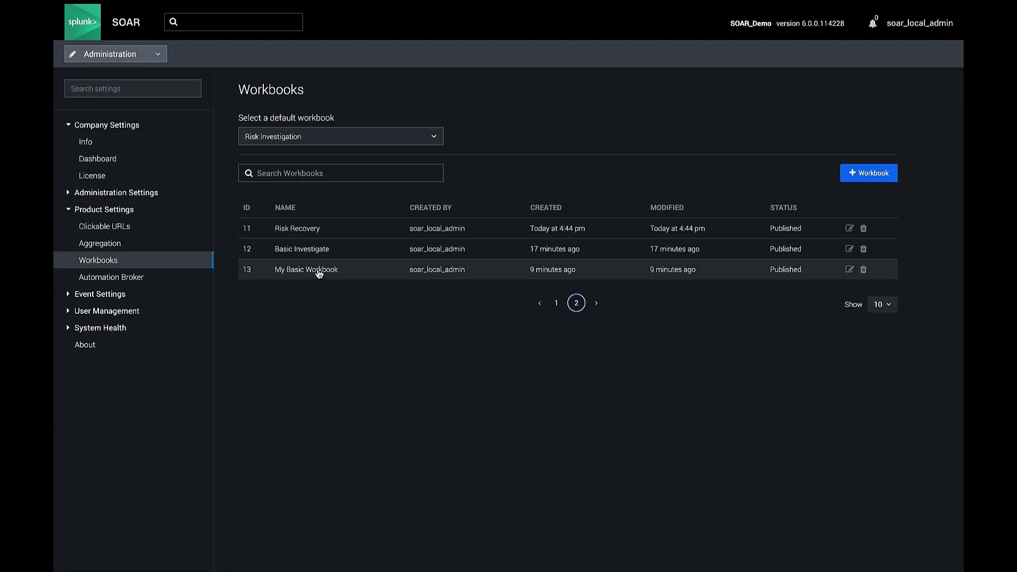
pyautogui.click(317, 269)
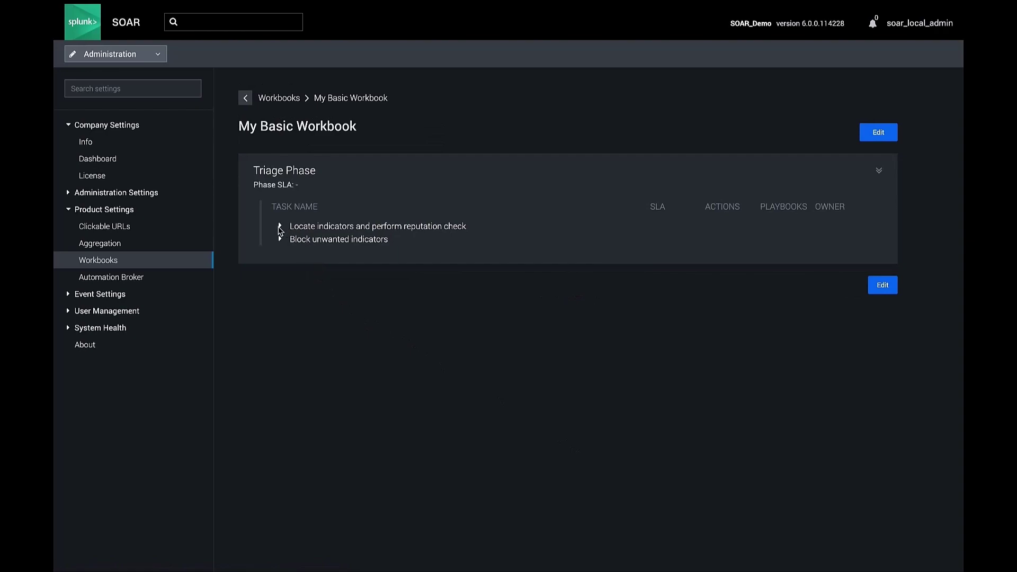
pyautogui.click(281, 227)
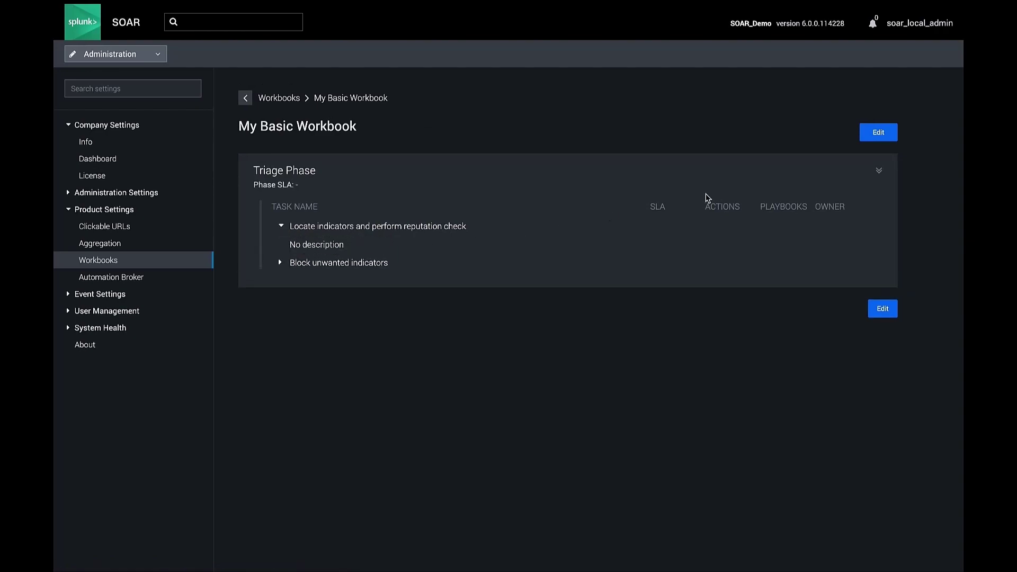
# Step: Add the local Dynamic_Identifier_Reputation_Analysis playbook, found via 'identifier_reputation', to the task and save
pyautogui.click(879, 132)
pyautogui.scroll(-2, 507, 324)
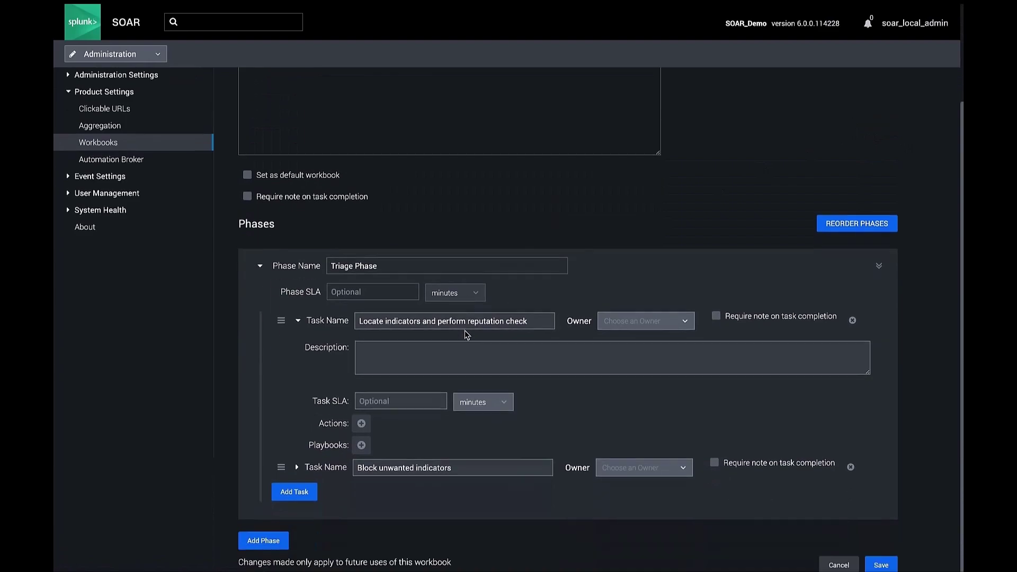
pyautogui.click(361, 445)
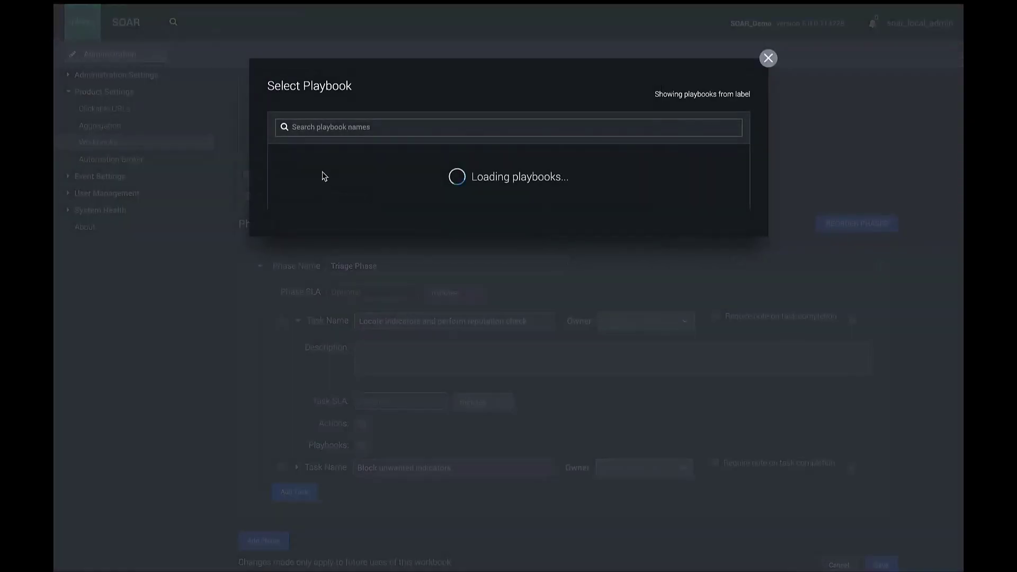
pyautogui.click(344, 129)
pyautogui.write('id')
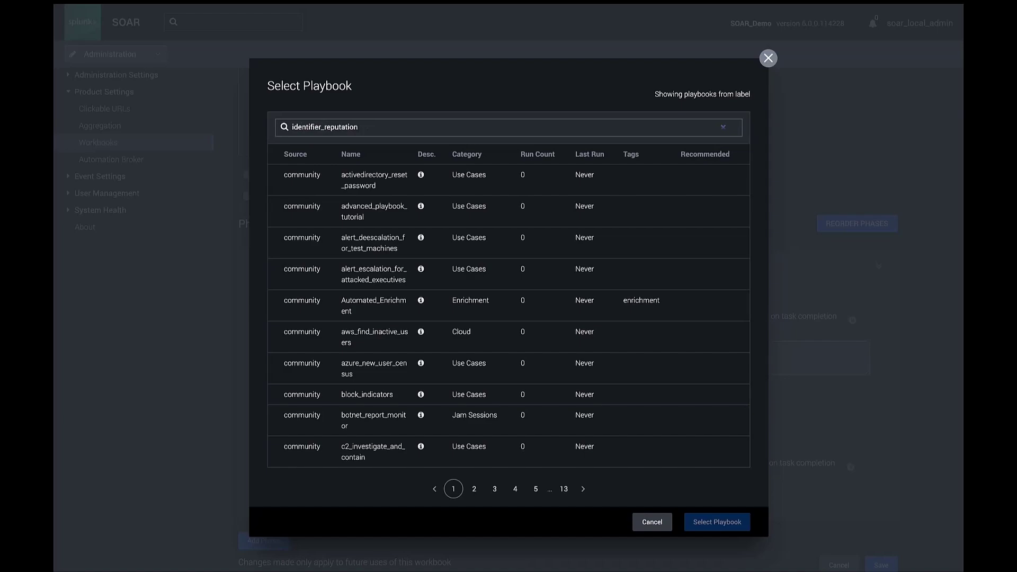
pyautogui.write('entifier_reputation')
pyautogui.press('Return')
pyautogui.click(359, 238)
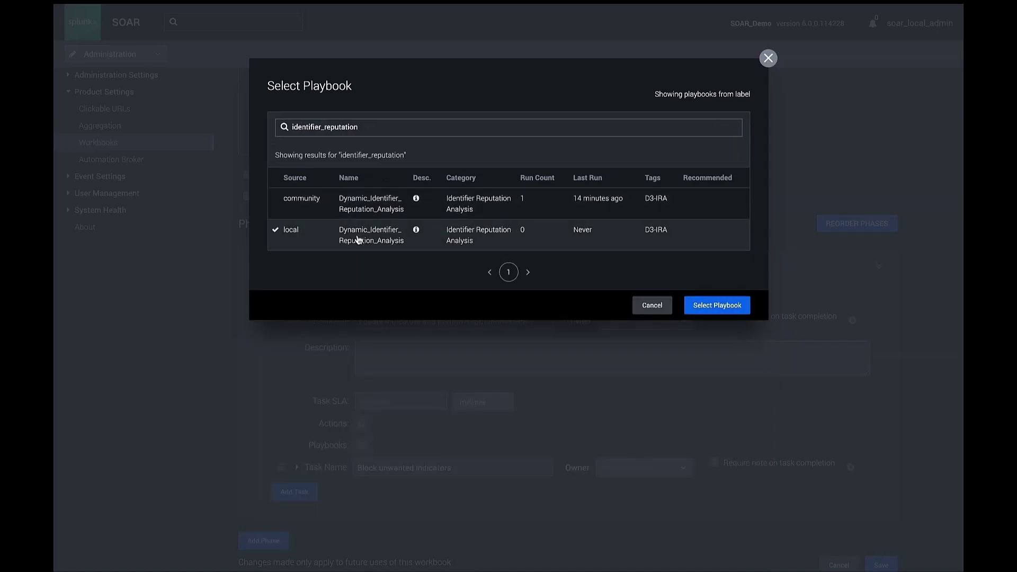
pyautogui.click(705, 306)
pyautogui.click(882, 564)
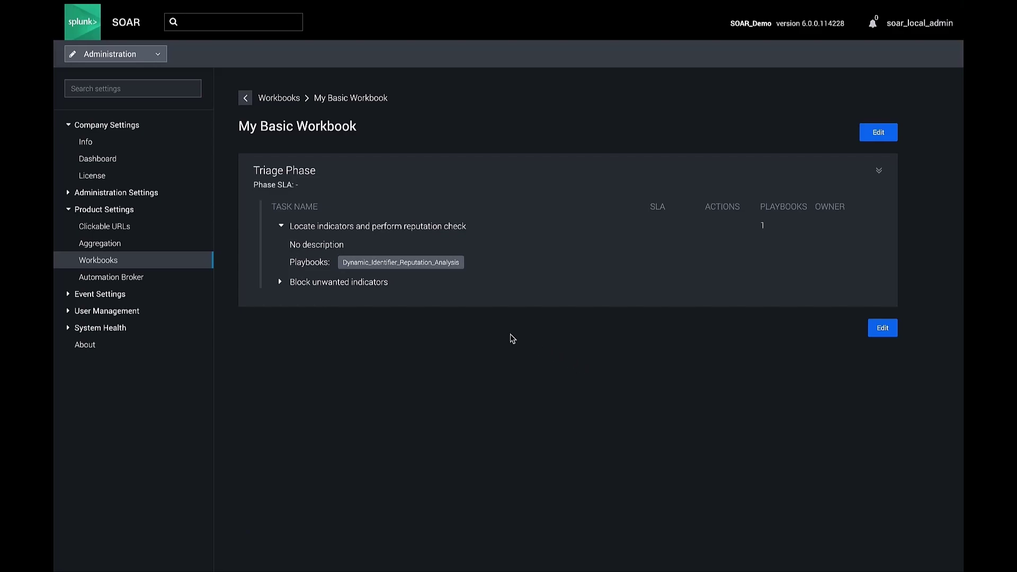
# Step: Return to the Playbooks list from the navigation menu
pyautogui.click(125, 60)
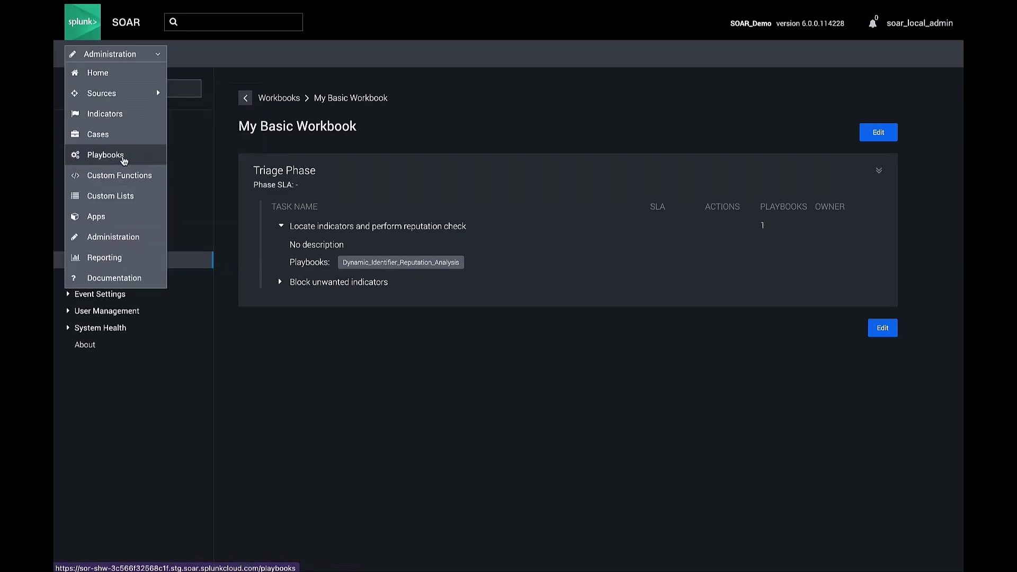
pyautogui.click(124, 157)
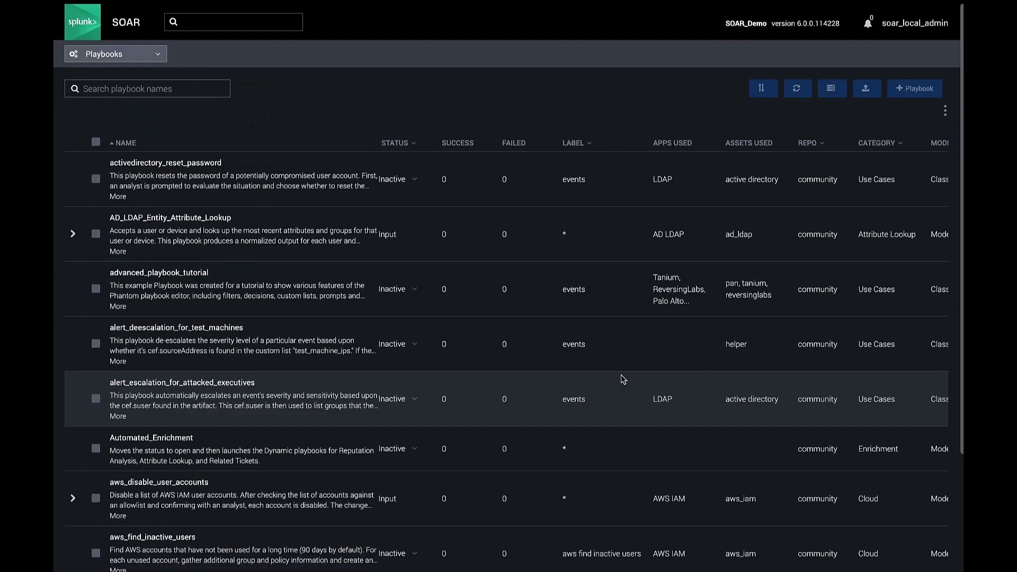